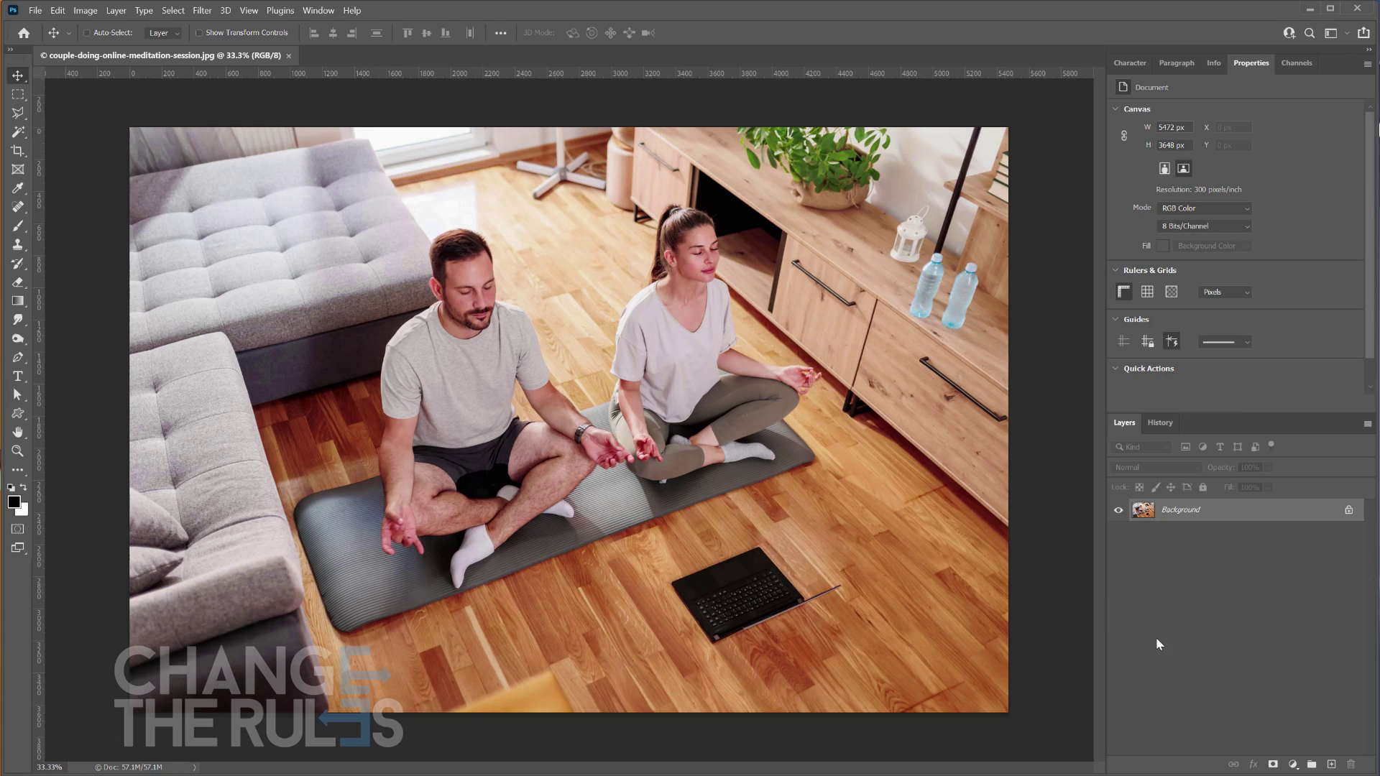
Add a white layer mask to the background photo and paint a rough black ring on it around the couple
click(1273, 766)
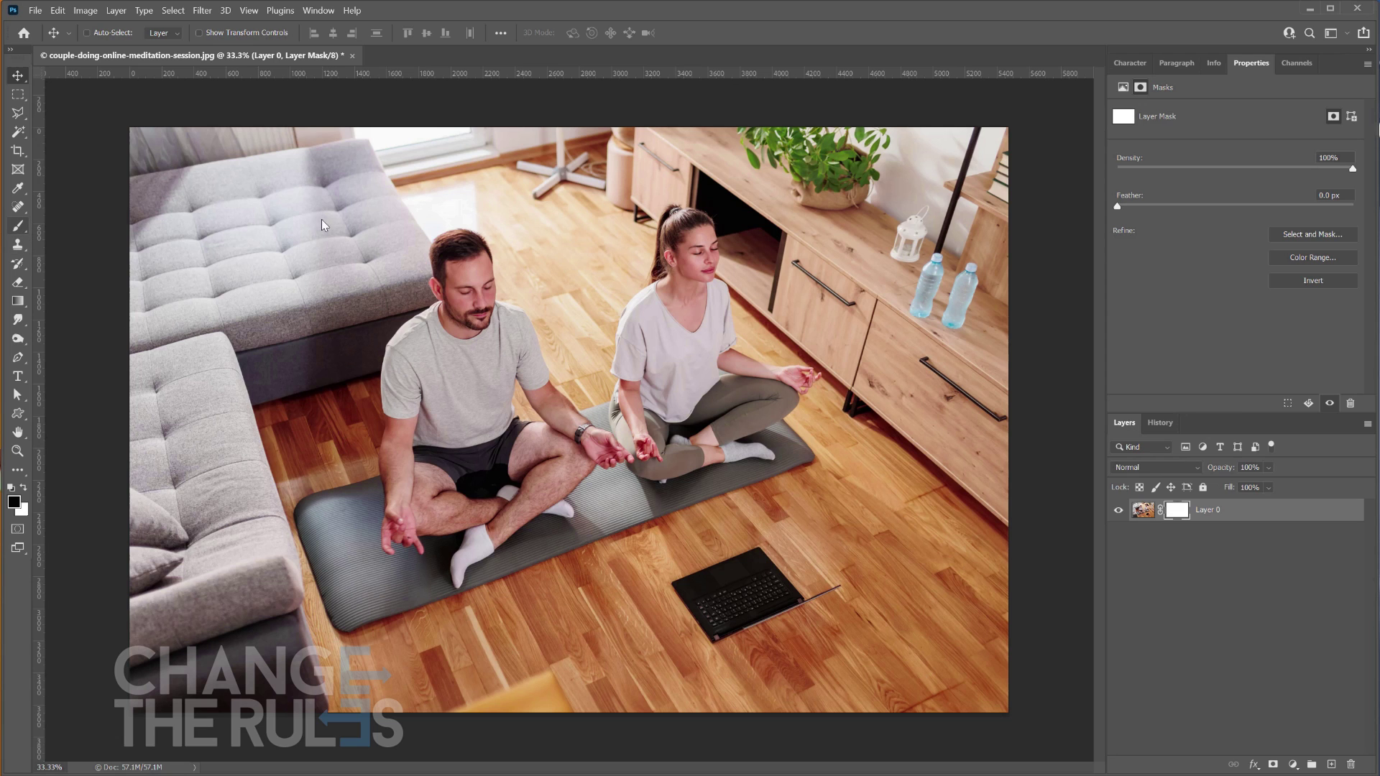
click(24, 228)
mouse_move(413, 176)
mouse_down()
mouse_move(320, 283)
mouse_move(378, 158)
mouse_move(292, 440)
mouse_move(290, 408)
mouse_move(273, 549)
mouse_move(320, 625)
mouse_move(457, 633)
mouse_move(440, 666)
mouse_move(842, 565)
mouse_move(793, 604)
mouse_move(927, 476)
mouse_move(880, 300)
mouse_move(789, 170)
mouse_move(538, 148)
mouse_move(386, 158)
mouse_move(979, 161)
mouse_up()
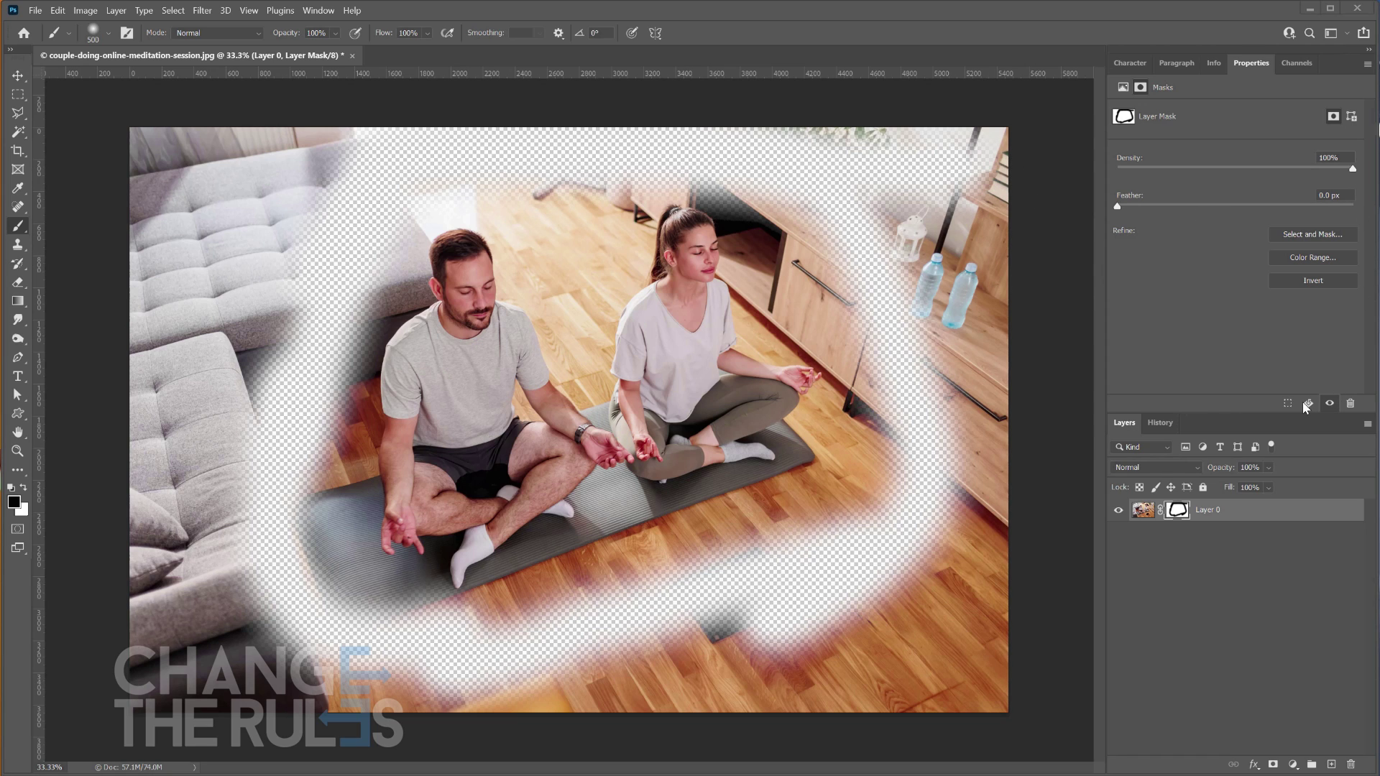
Draw a closed Pen tool path loosely around the seated man, from his head down to his feet and back
click(17, 360)
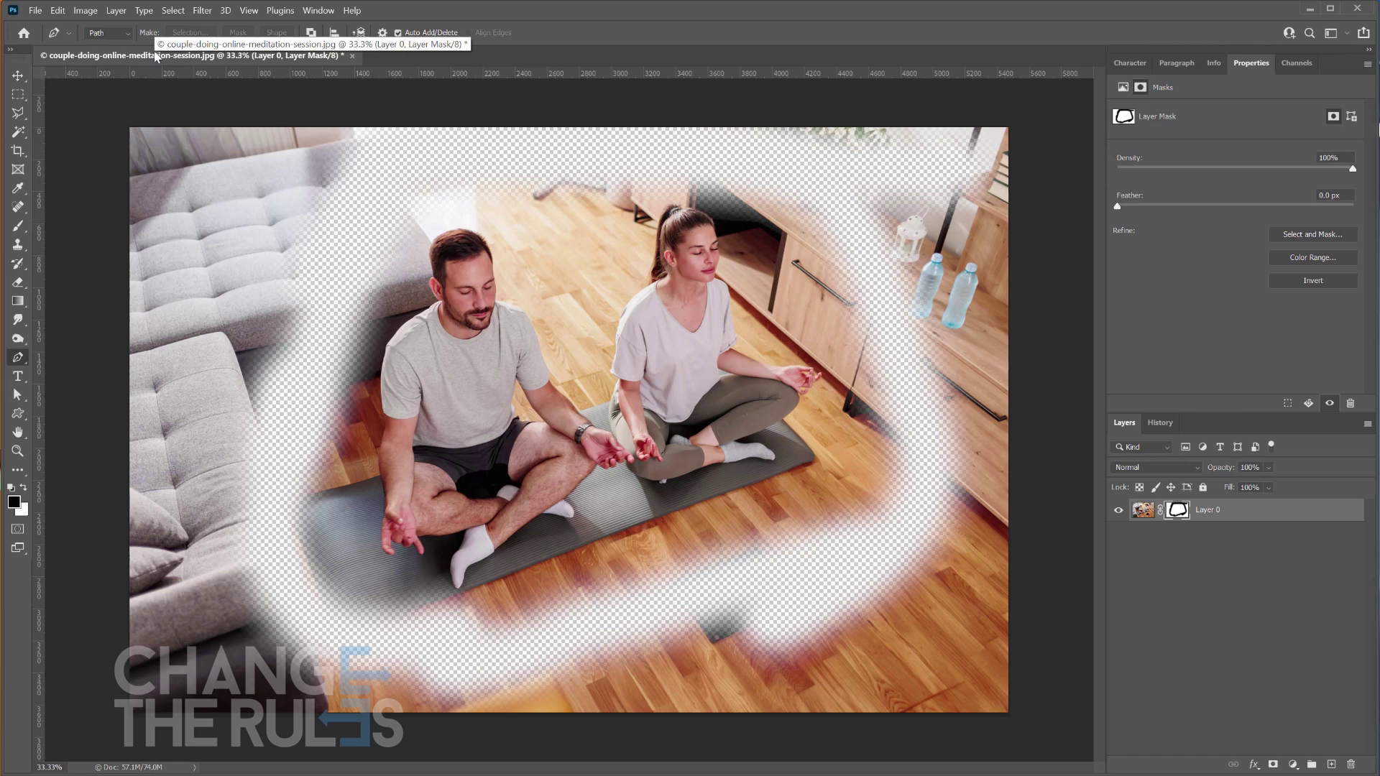
click(448, 223)
click(432, 232)
click(425, 242)
click(420, 255)
click(420, 277)
click(422, 289)
click(400, 319)
click(377, 356)
click(367, 417)
click(363, 496)
click(388, 564)
click(440, 596)
click(527, 536)
click(582, 495)
click(630, 452)
click(609, 423)
click(569, 385)
click(547, 301)
click(510, 274)
click(498, 241)
click(486, 217)
click(451, 218)
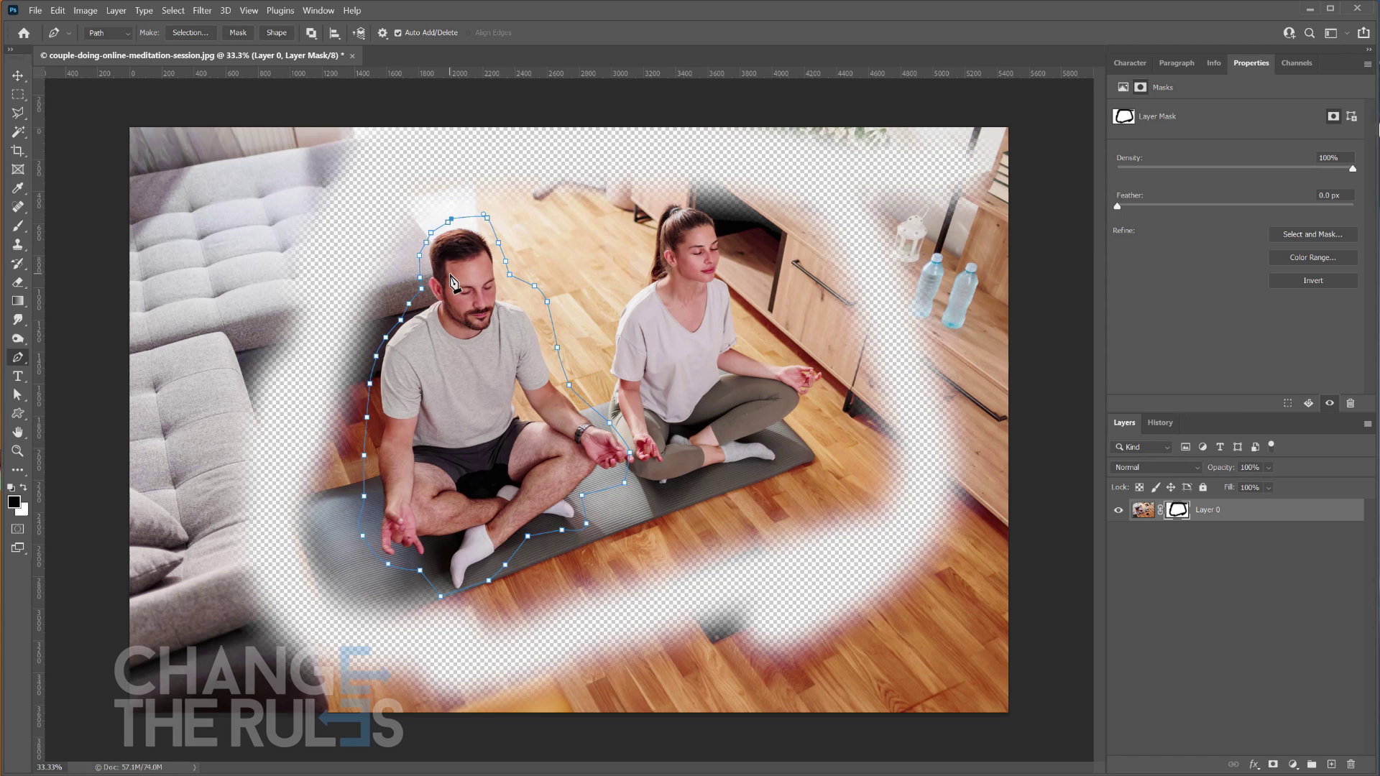
Convert the path around the man into a new selection with a 0-pixel feather radius and invert it
right_click(447, 293)
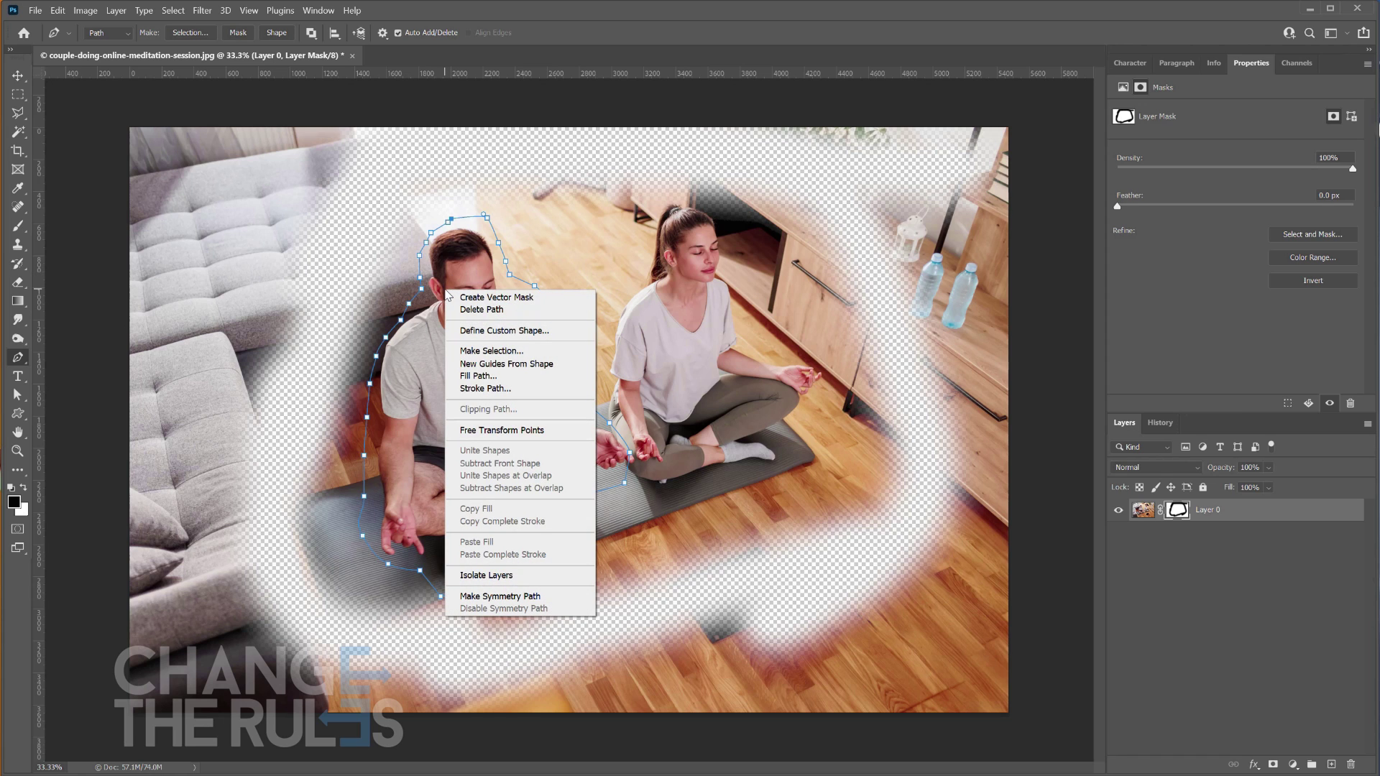
click(469, 352)
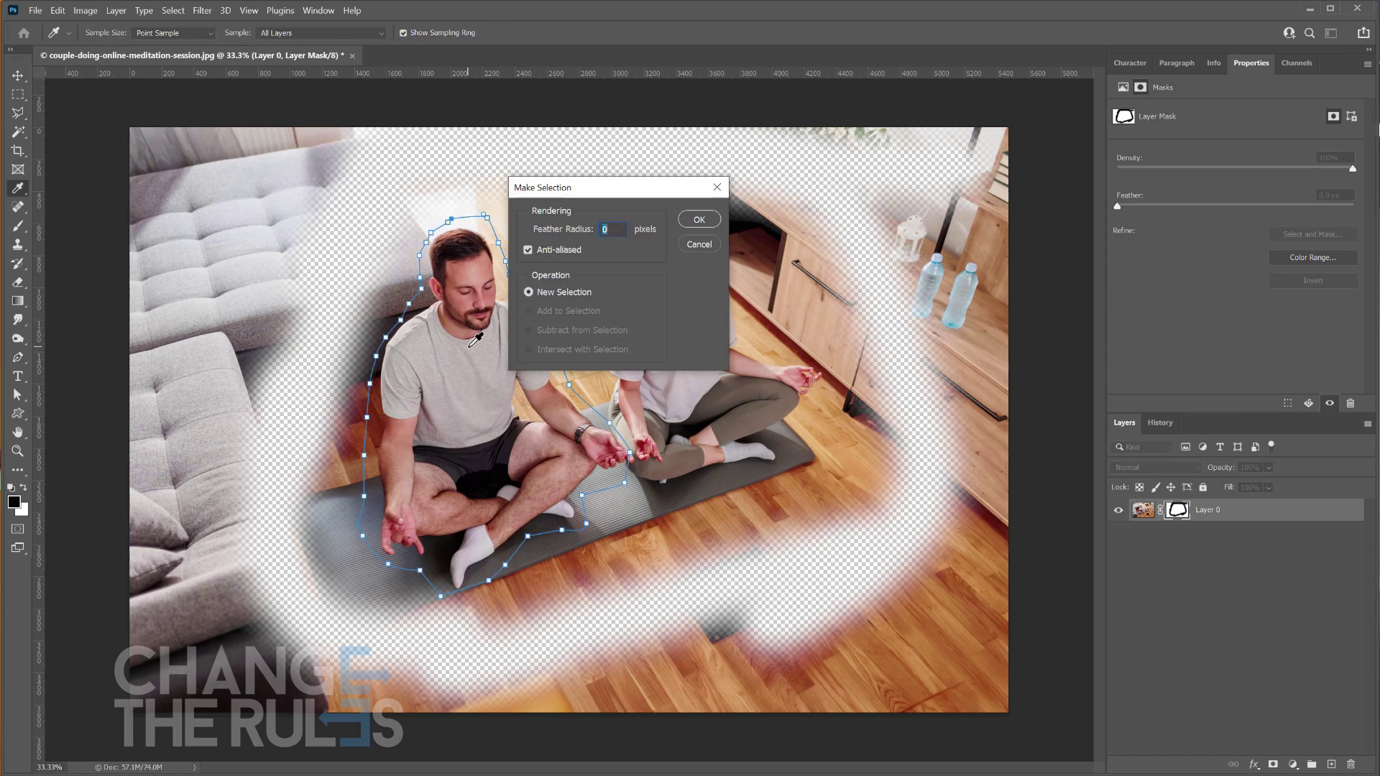
click(701, 221)
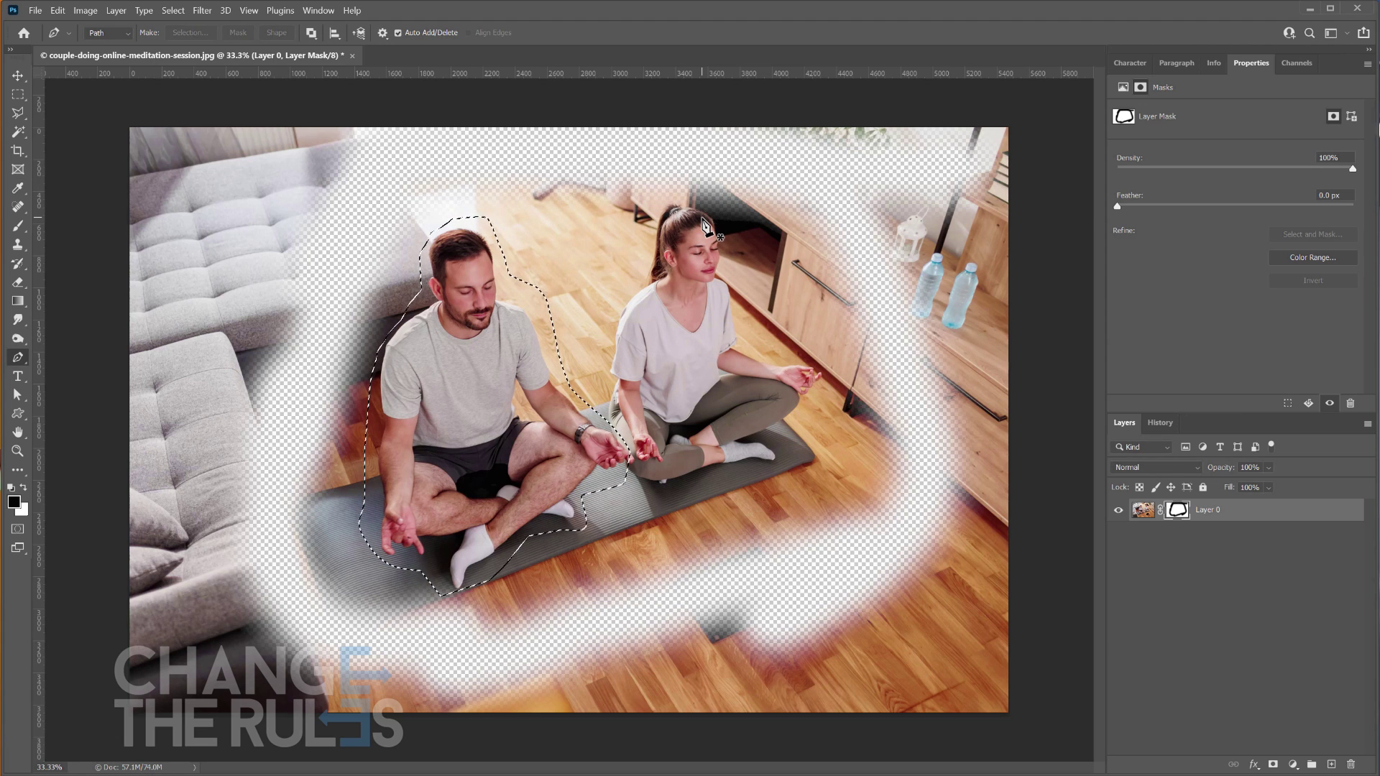
click(172, 10)
click(181, 68)
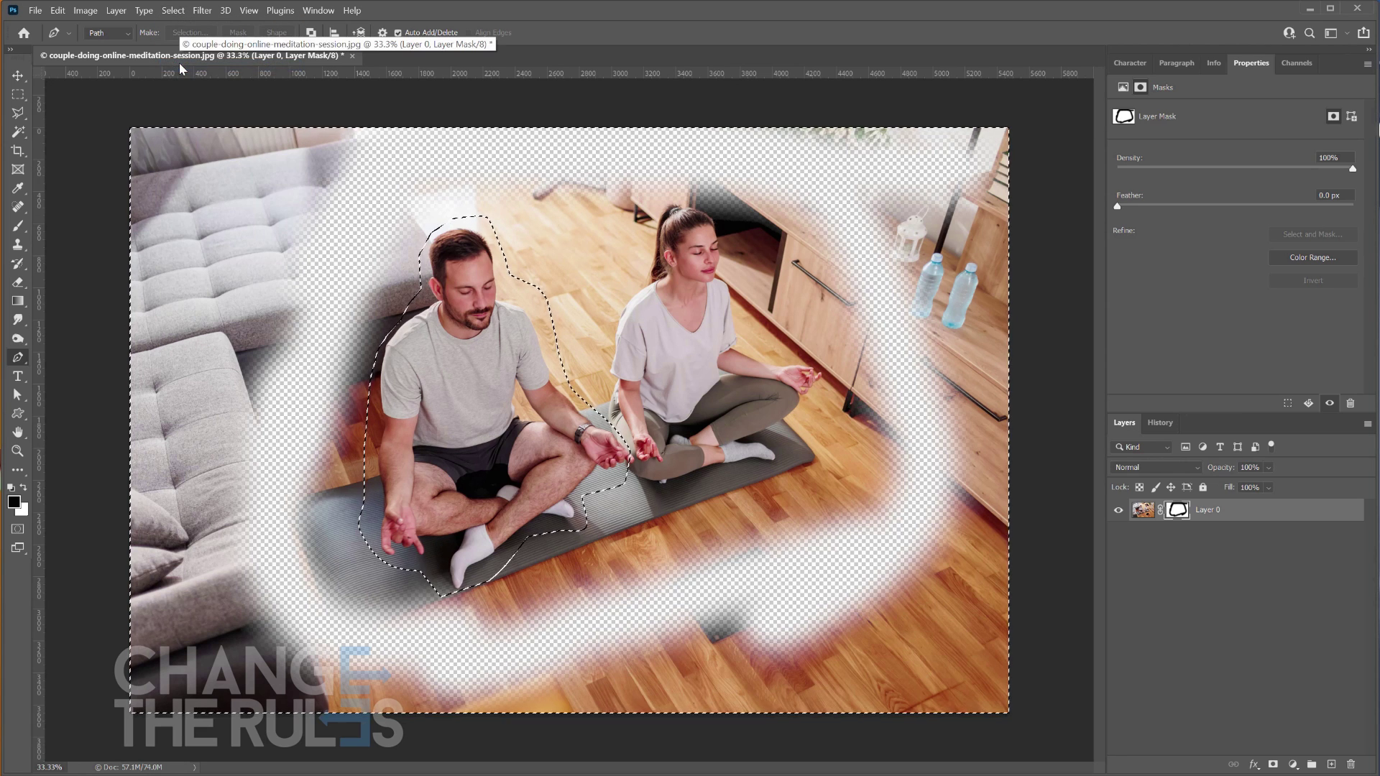
Paint the mask black over everything outside the man, enlarging the brush to 2700 px, and clear the selection
click(18, 227)
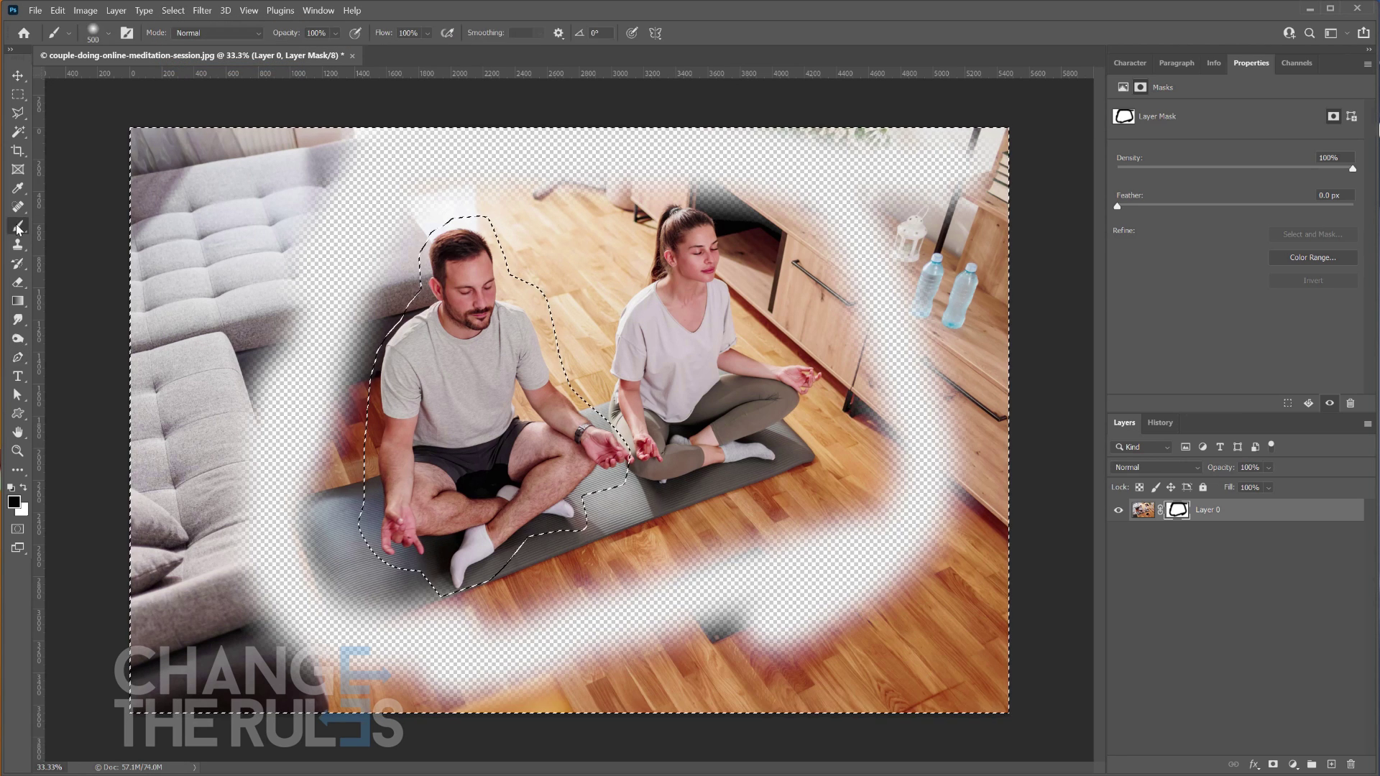
mouse_move(288, 144)
mouse_down()
mouse_move(266, 316)
mouse_move(338, 374)
mouse_move(305, 432)
mouse_up()
key(bracketright)
key(bracketright)
key(bracketright)
key(bracketright)
key(bracketright)
key(bracketright)
key(bracketright)
key(bracketright)
key(bracketright)
key(bracketright)
key(bracketright)
key(bracketright)
key(bracketright)
key(bracketright)
key(bracketright)
key(bracketright)
key(bracketright)
key(bracketright)
key(bracketright)
key(bracketright)
key(bracketright)
key(bracketright)
mouse_move(388, 503)
mouse_down()
mouse_move(695, 267)
mouse_move(483, 442)
mouse_move(996, 544)
mouse_move(877, 655)
mouse_move(993, 342)
mouse_move(1000, 207)
mouse_move(357, 220)
mouse_move(57, 209)
mouse_move(183, 447)
mouse_move(236, 642)
mouse_move(575, 616)
mouse_up()
key(ctrl+d)
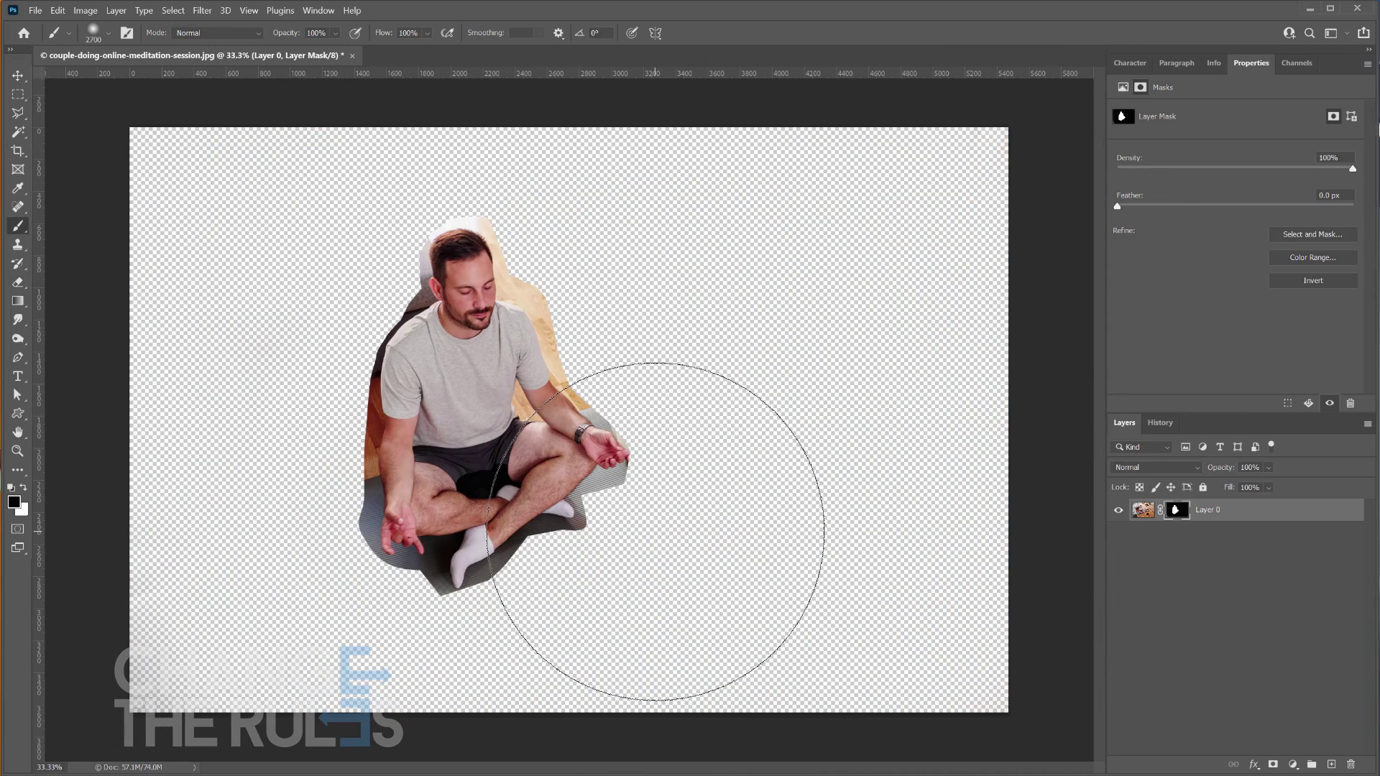
Delete the layer mask from Layer 0
key(v)
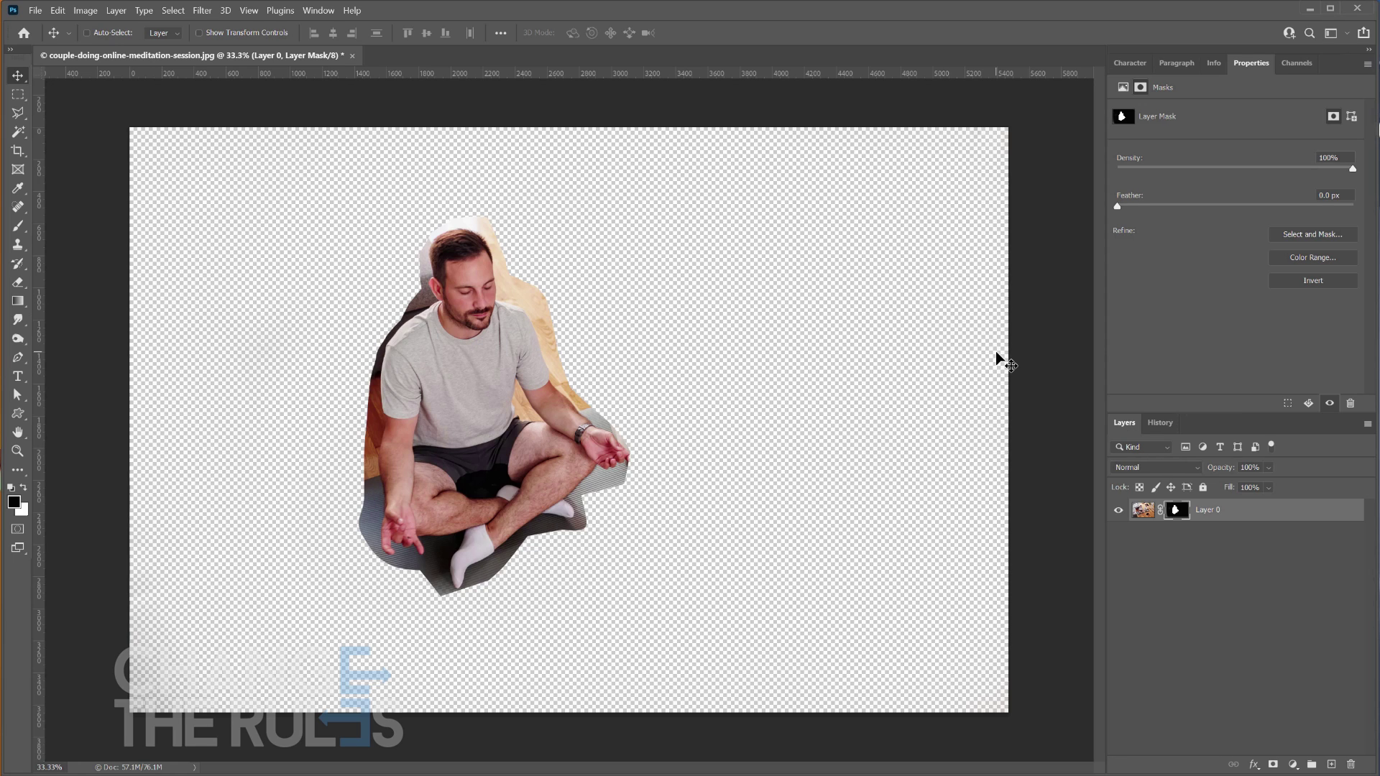
right_click(1174, 513)
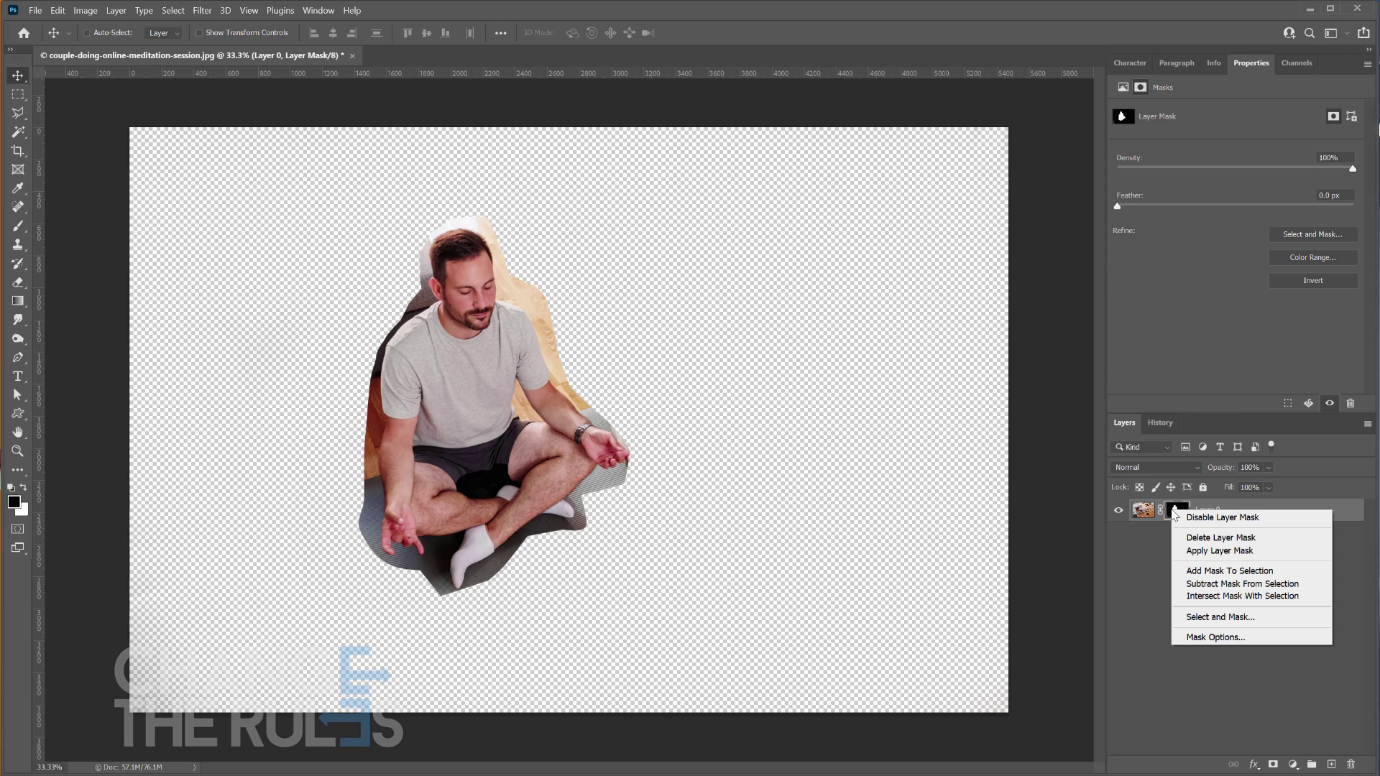
click(1198, 539)
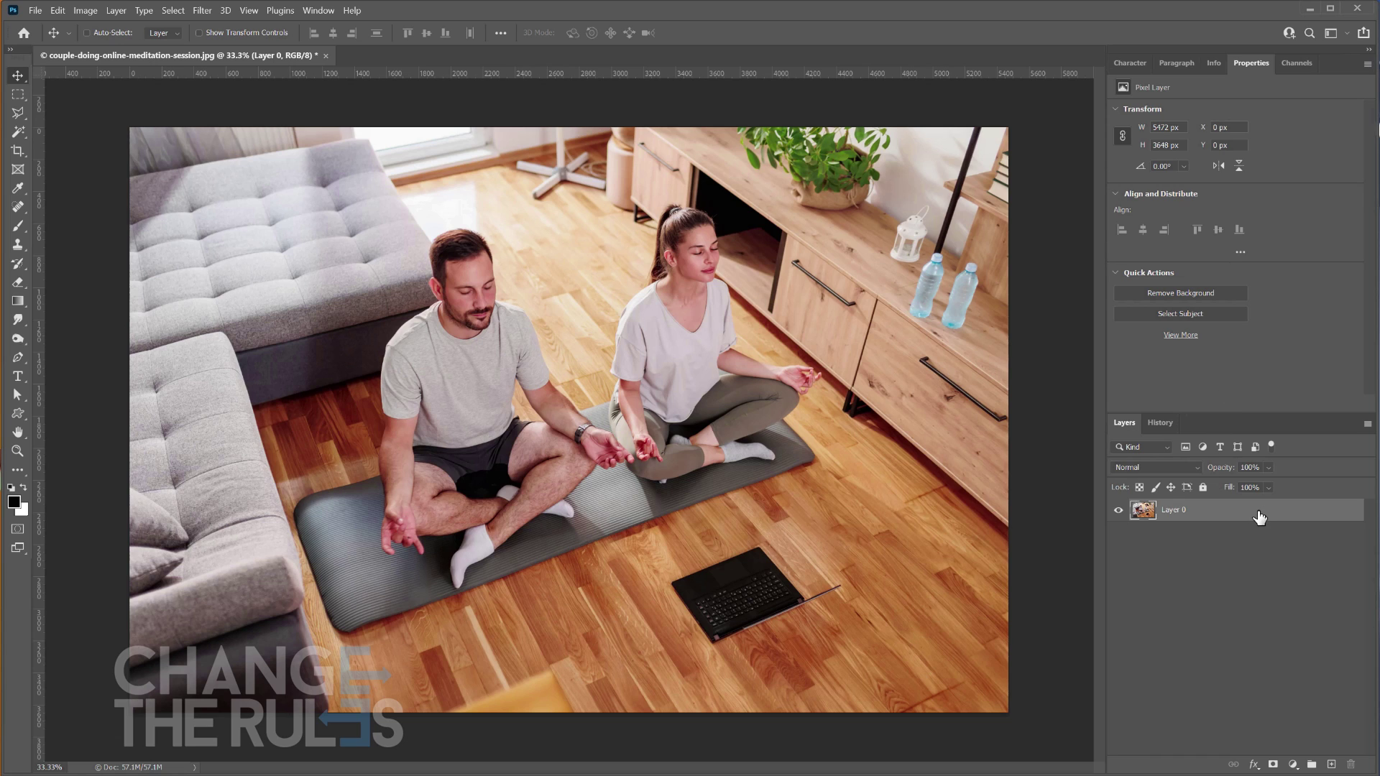
Duplicate Layer 0 and hide the original layer
drag(1261, 514, 1332, 768)
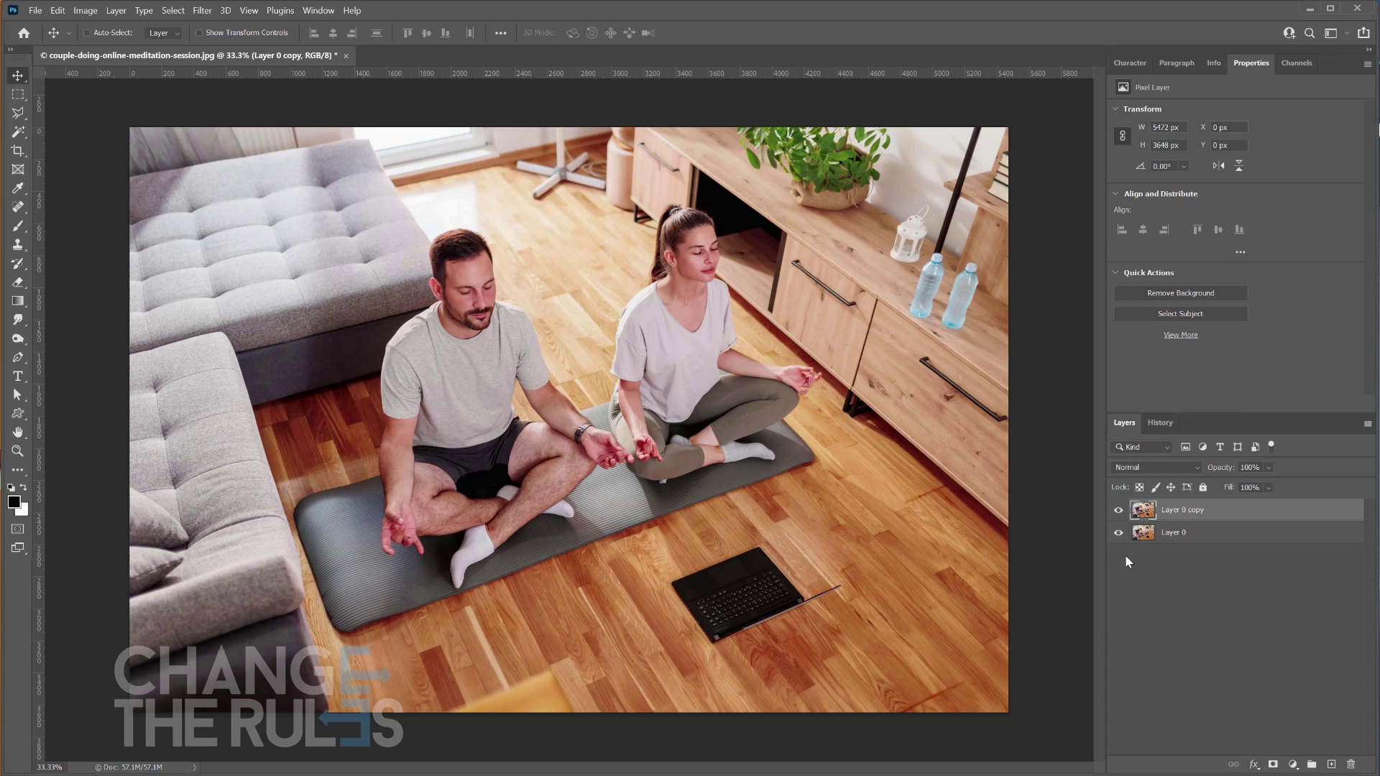
click(1115, 534)
Add the placeholder text "Lorem Ipsum" in Arial Bold and scale it up to about 901 px over the middle of the photo
click(18, 375)
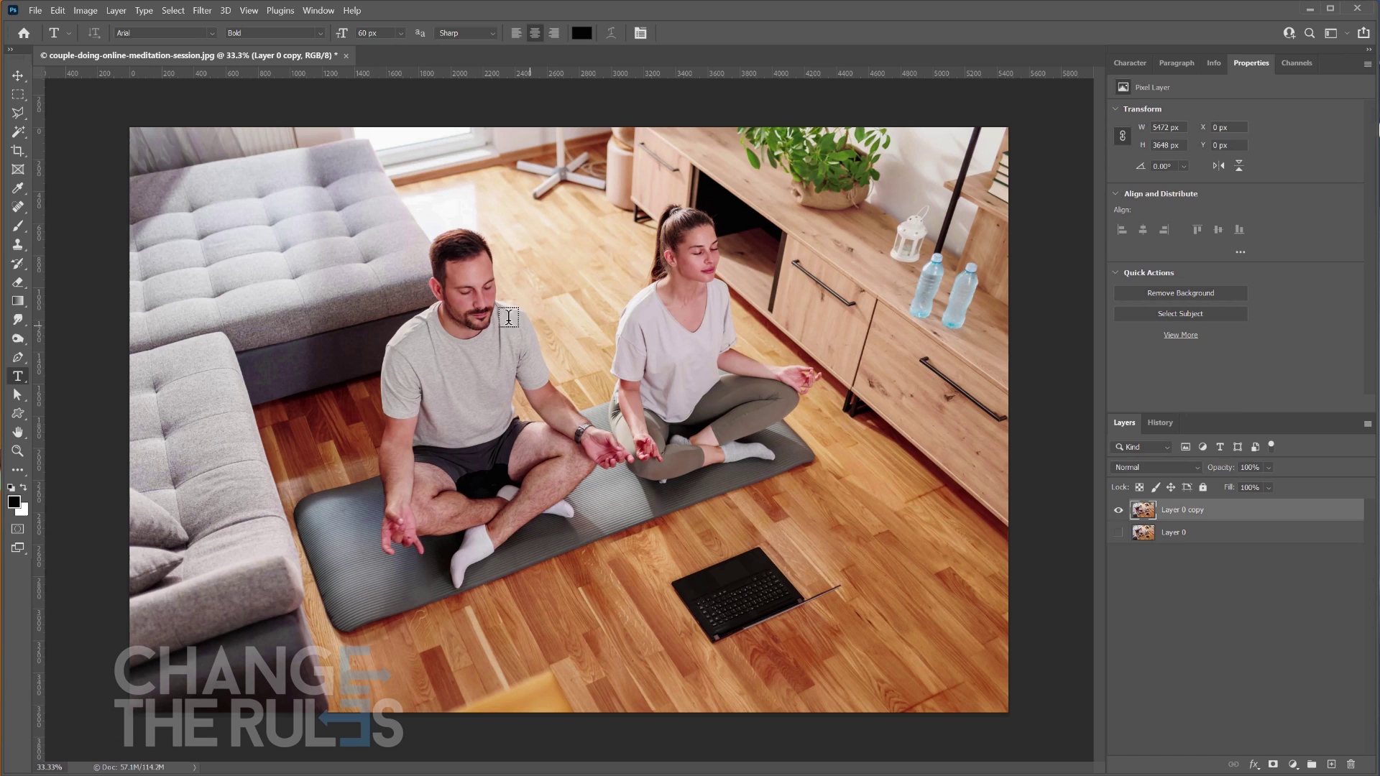
click(568, 323)
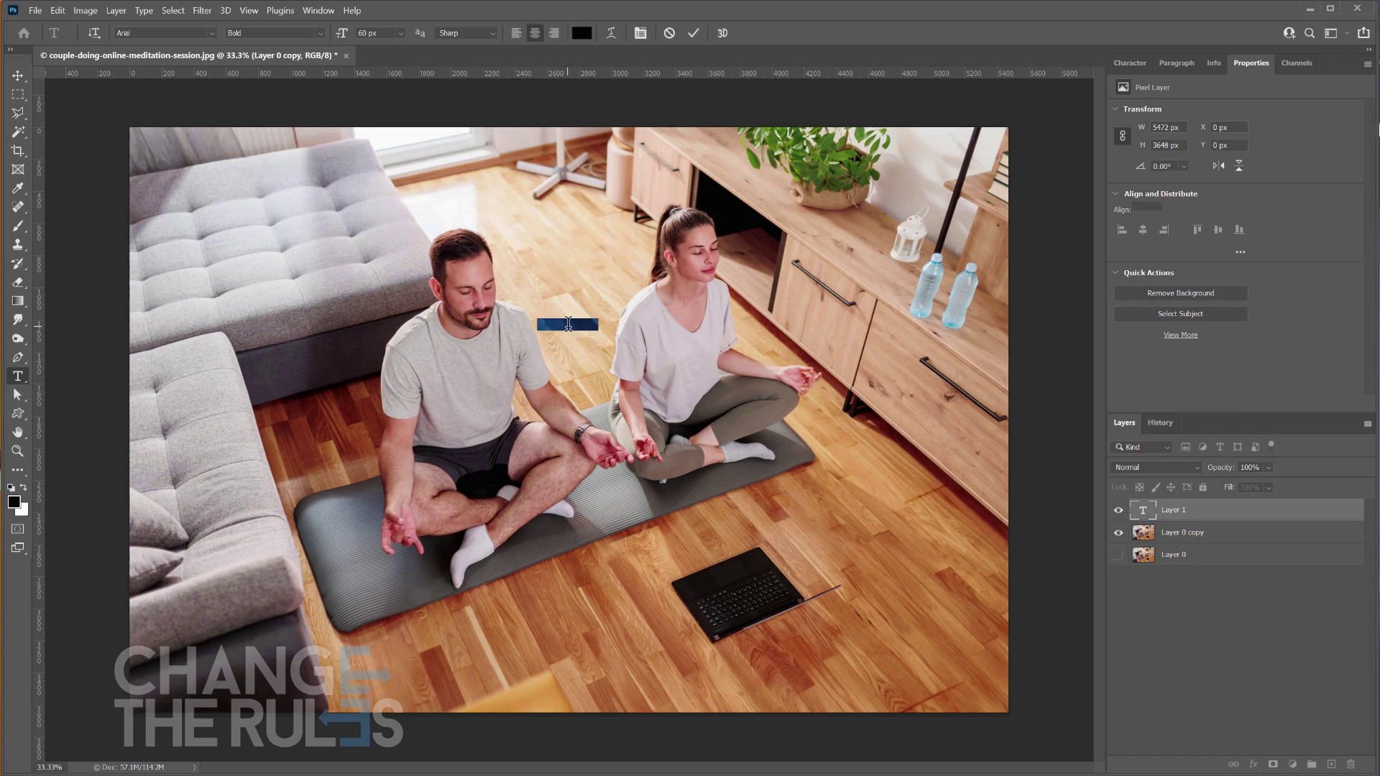
click(18, 75)
key(ctrl+t)
drag(584, 343, 794, 503)
drag(634, 347, 635, 403)
key(Return)
Move the text layer beneath Layer 0 copy and clip the photo copy to the text with a clipping mask
drag(1243, 512, 1254, 539)
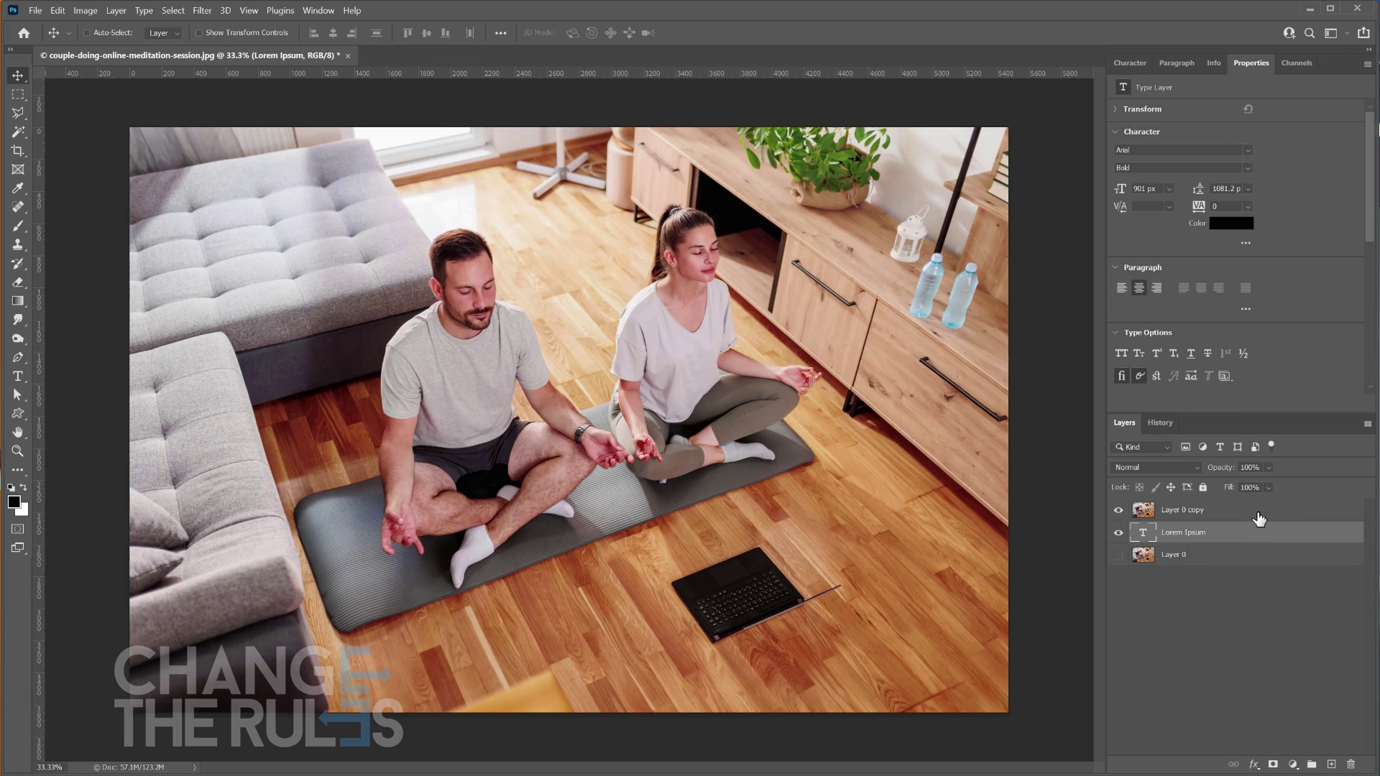
click(1211, 516)
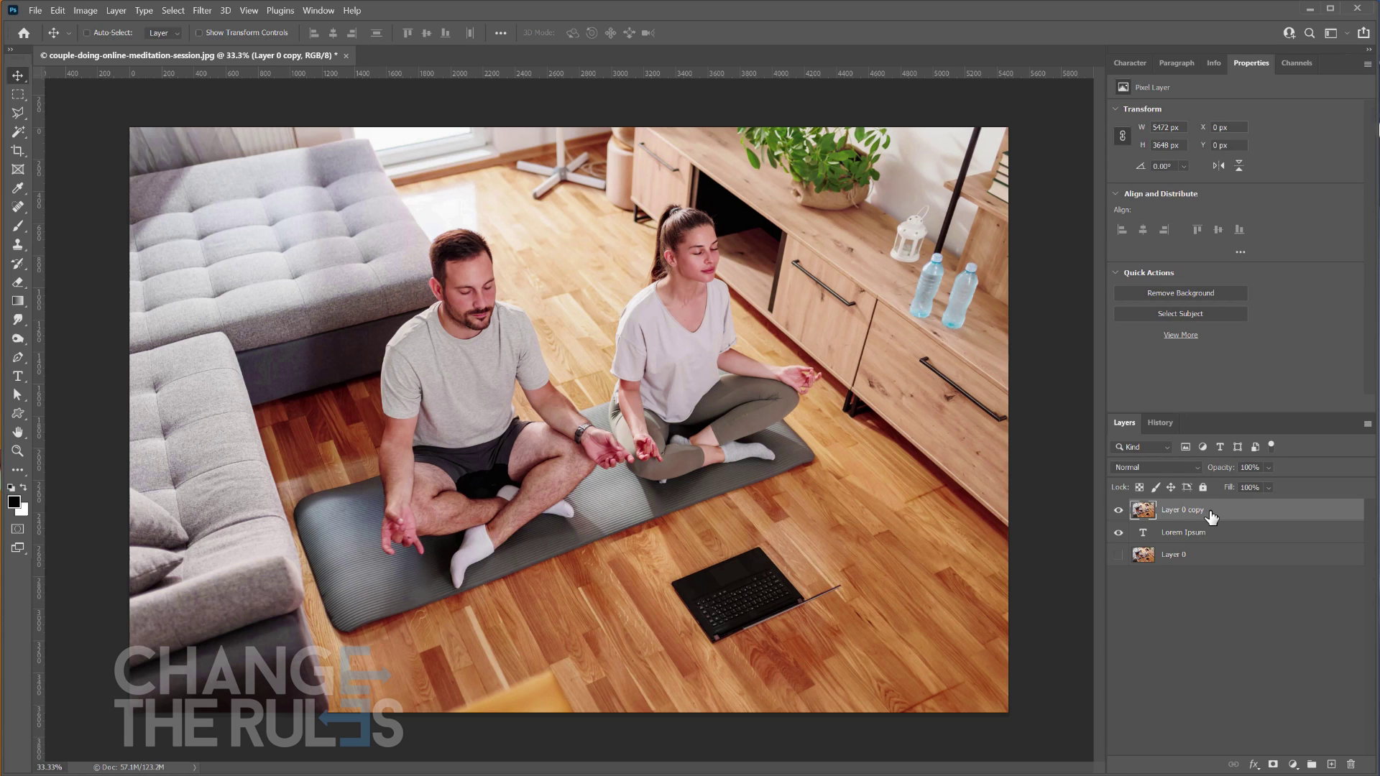
right_click(1212, 517)
click(1232, 173)
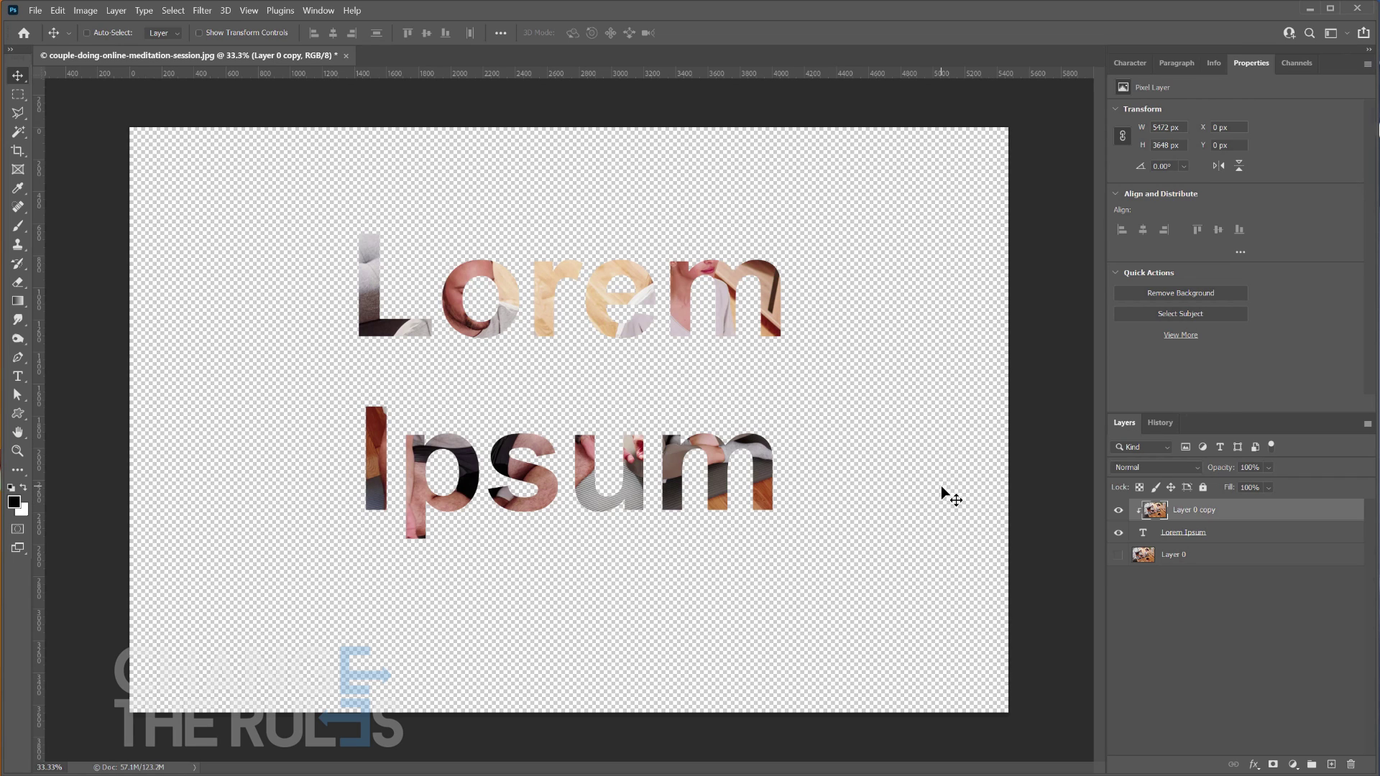
Release the clipping mask from Layer 0 copy
right_click(1185, 509)
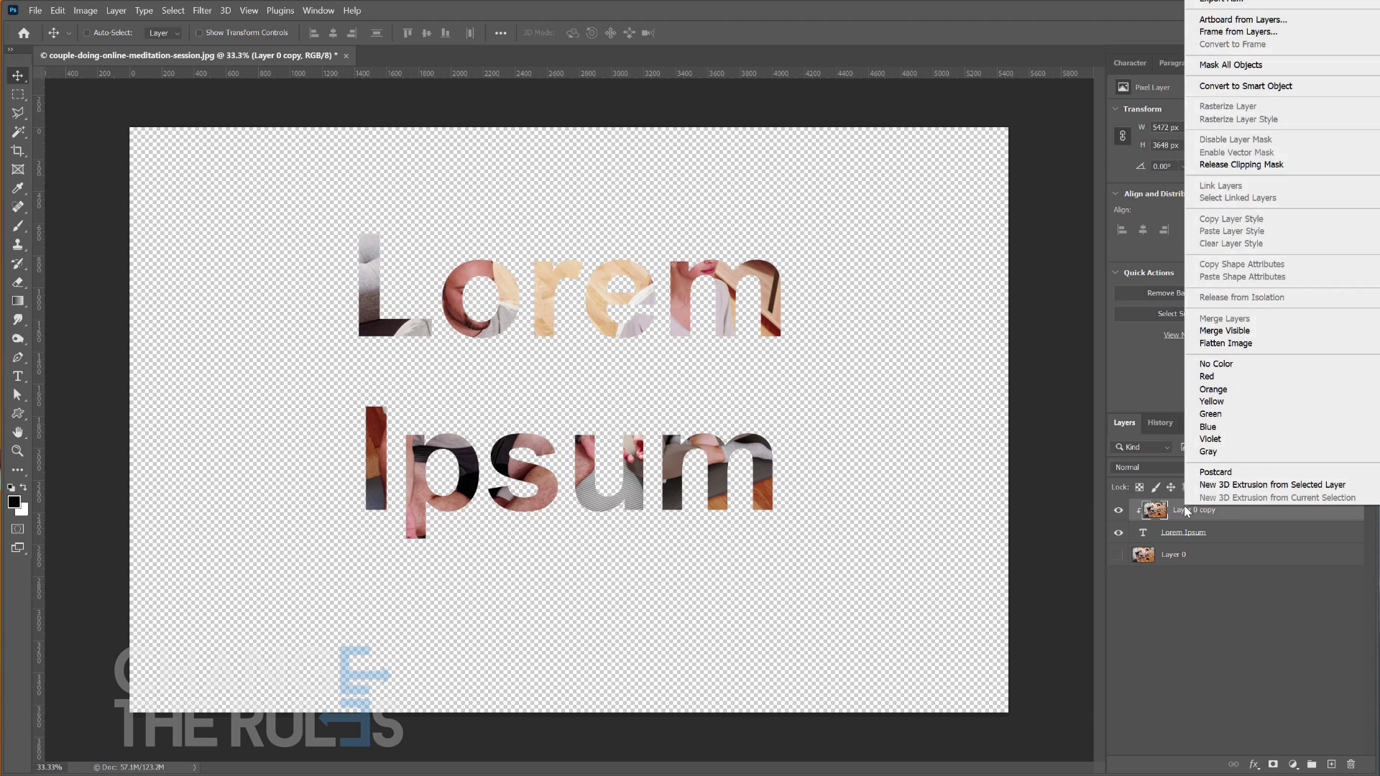
click(1233, 165)
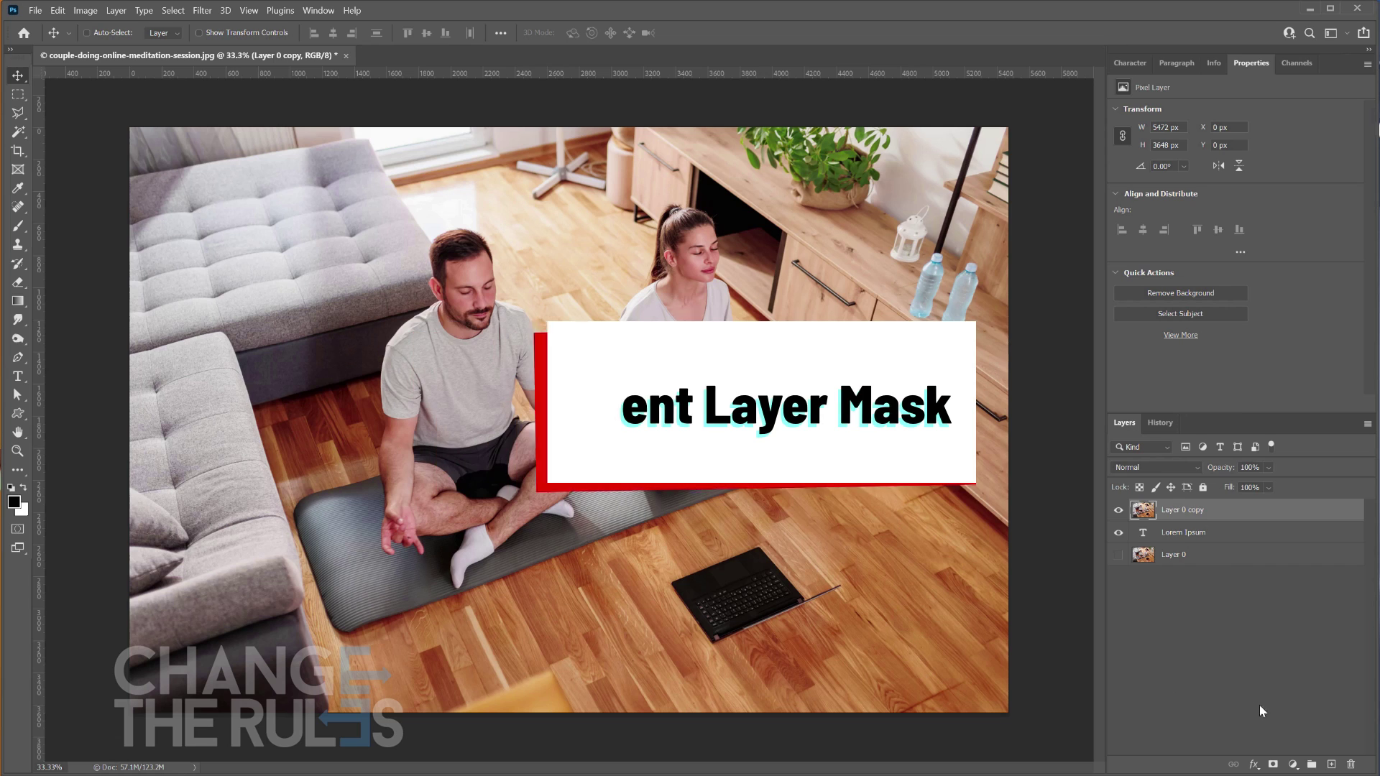
Add an Exposure adjustment layer above the photo copy with exposure +0.63, offset -0.0657 and gamma correction 0.59
click(1294, 765)
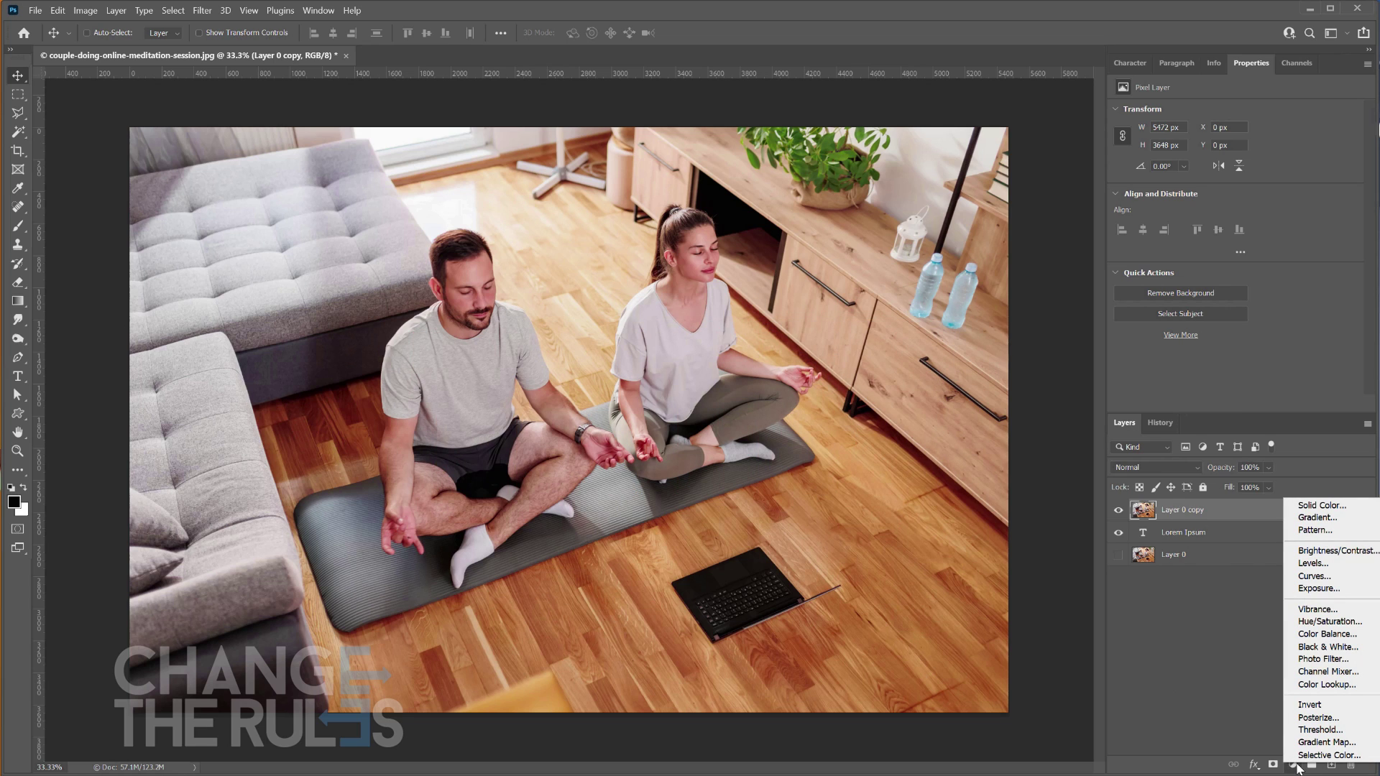
click(1299, 589)
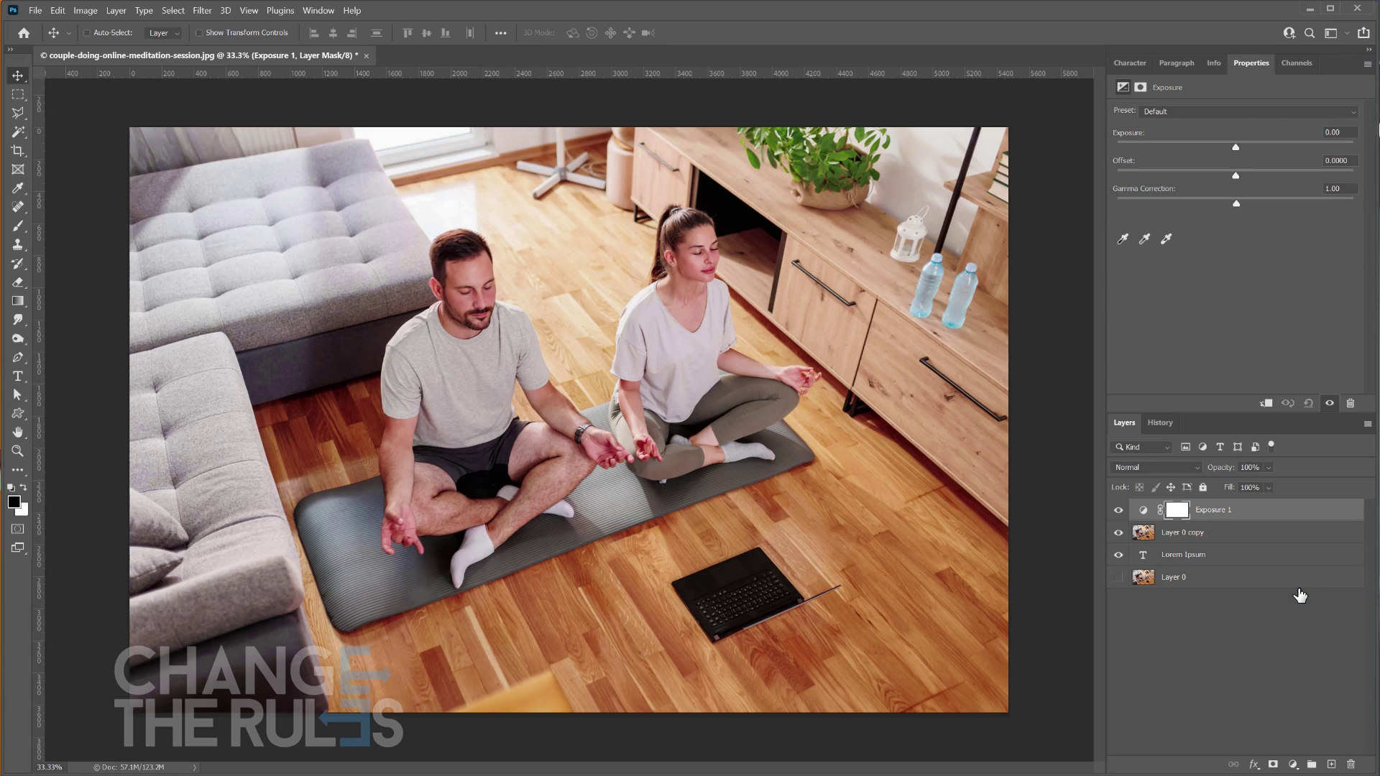
click(1266, 146)
mouse_move(1231, 176)
mouse_down()
mouse_move(1264, 176)
mouse_move(1240, 147)
mouse_move(1221, 147)
mouse_move(1223, 180)
mouse_move(1222, 164)
mouse_up()
click(1274, 203)
click(1246, 145)
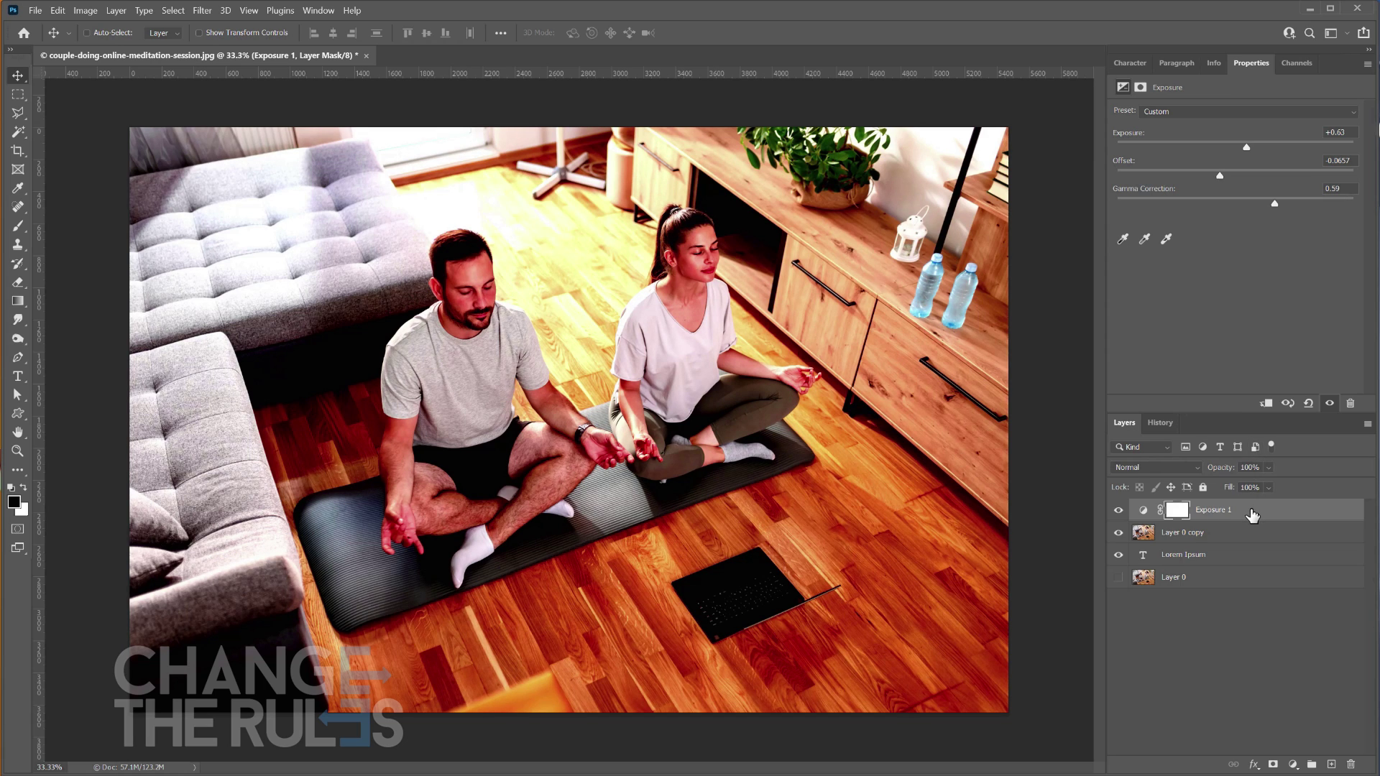
Delete the Exposure adjustment layer
drag(1252, 515, 1352, 764)
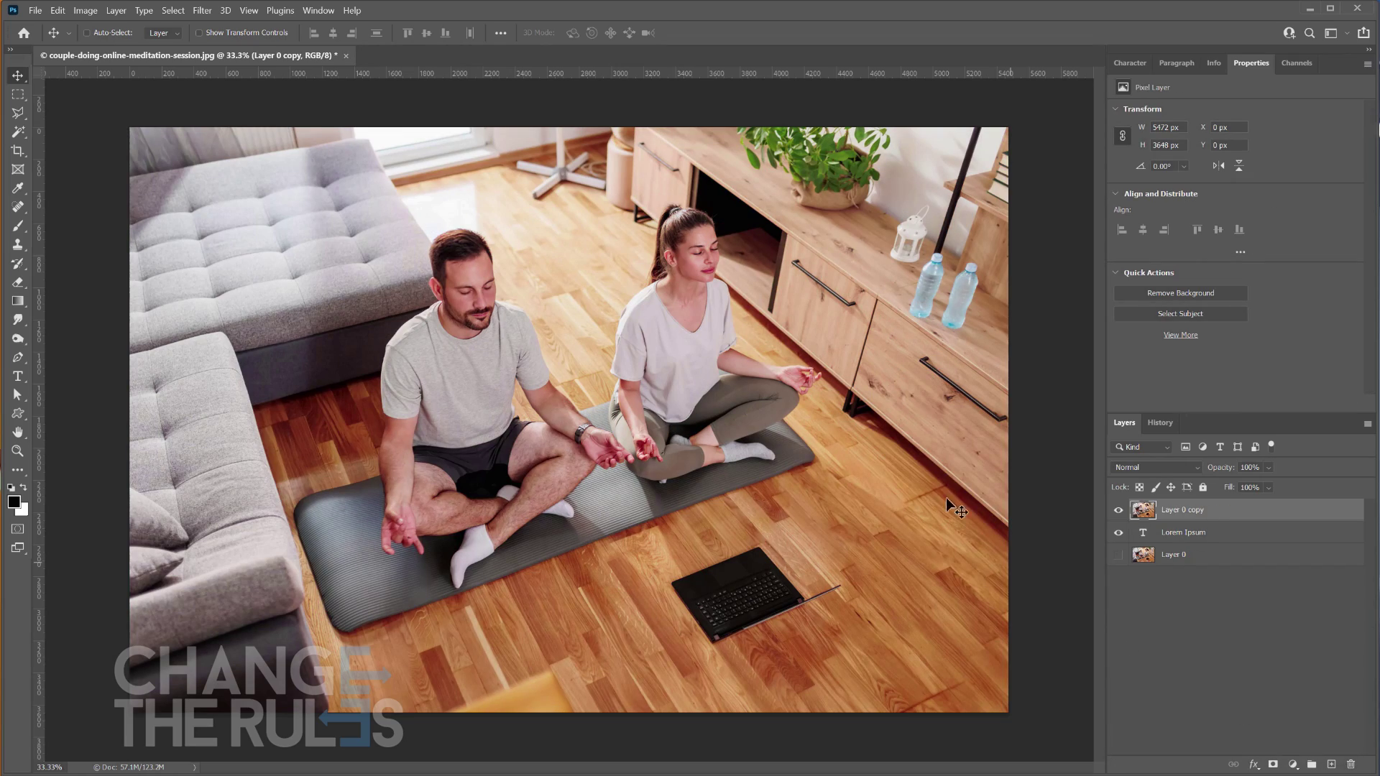